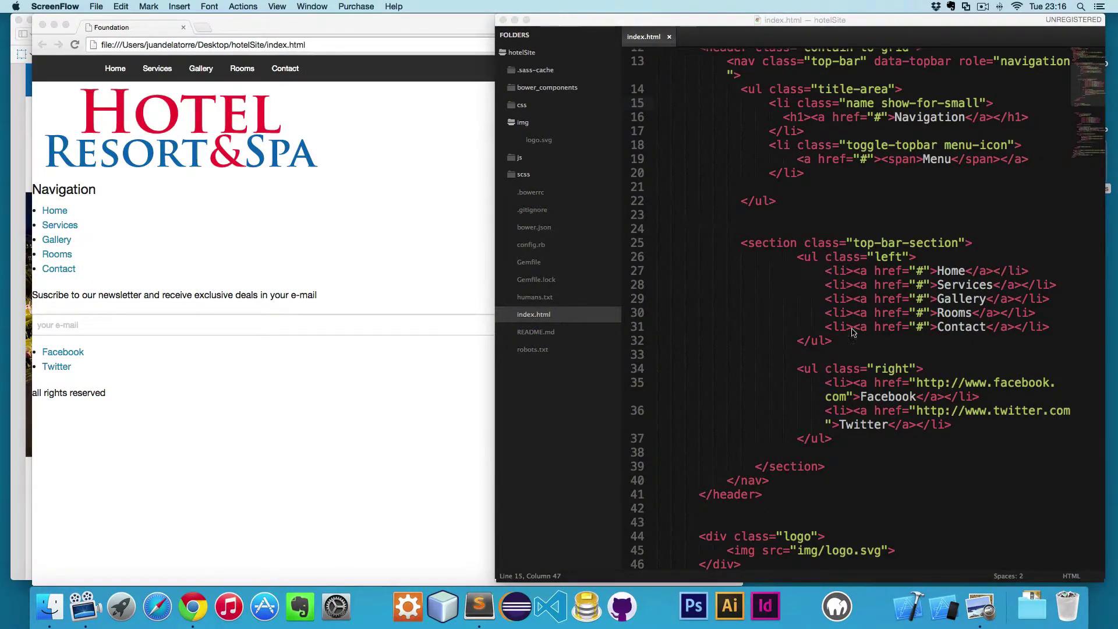
# Split the Rooms list item across lines, leaving space for a submenu below the link.
pyautogui.click(875, 271)
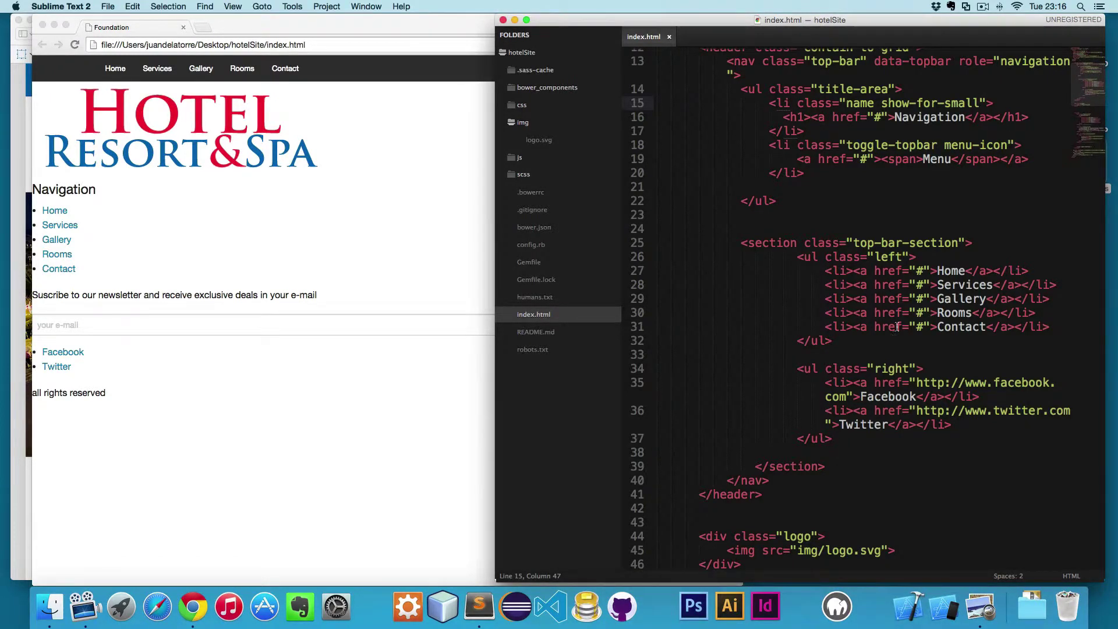
pyautogui.click(970, 313)
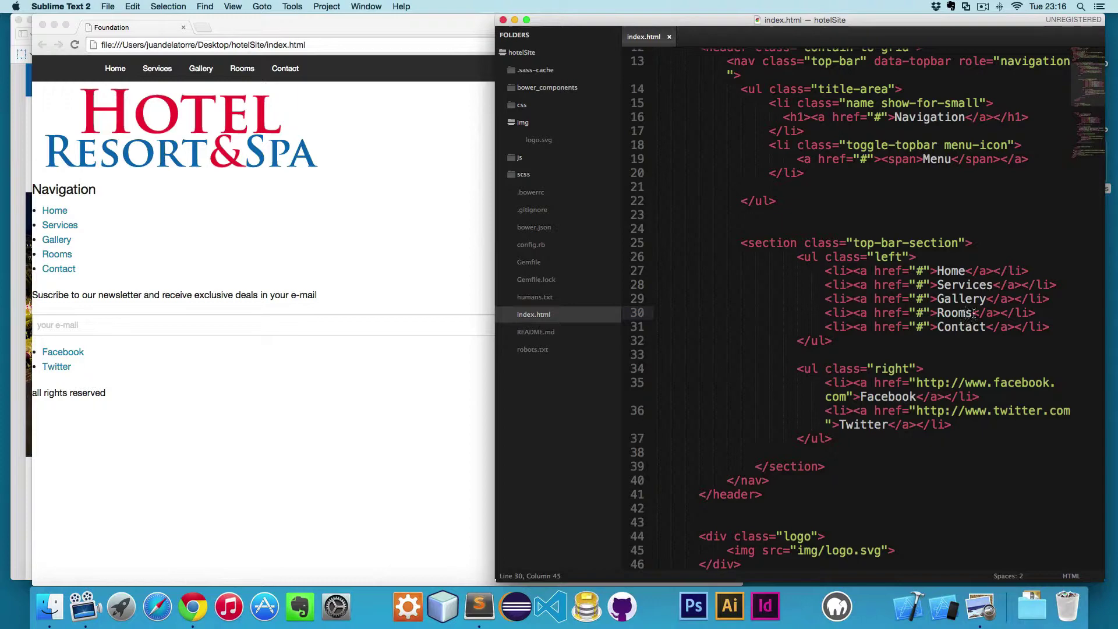
pyautogui.moveTo(971, 314); pyautogui.dragTo(916, 312)
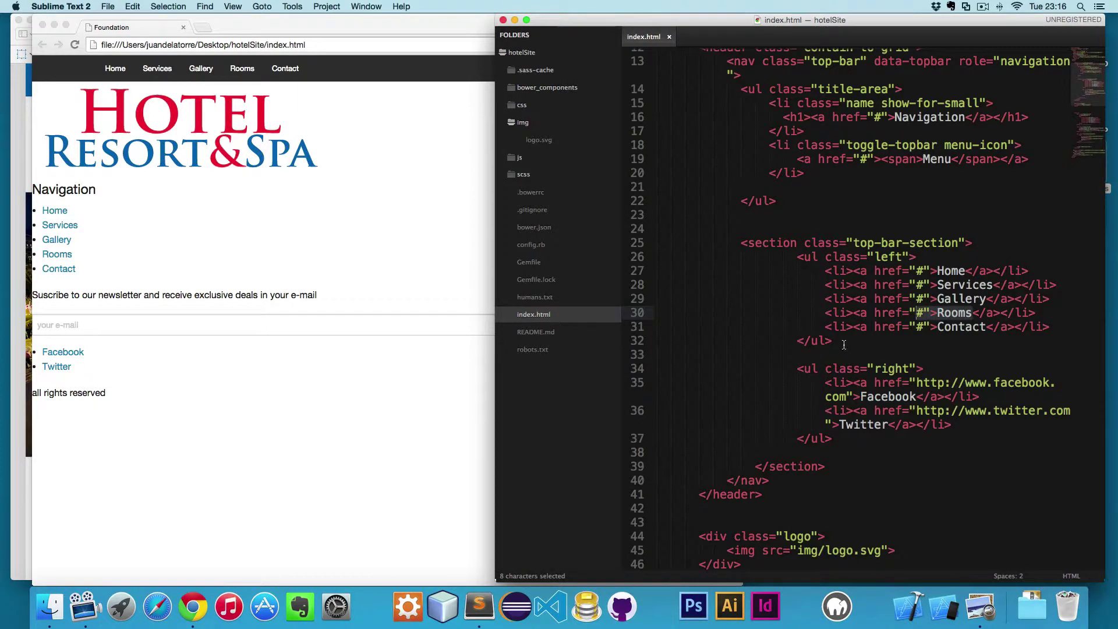
pyautogui.click(987, 328)
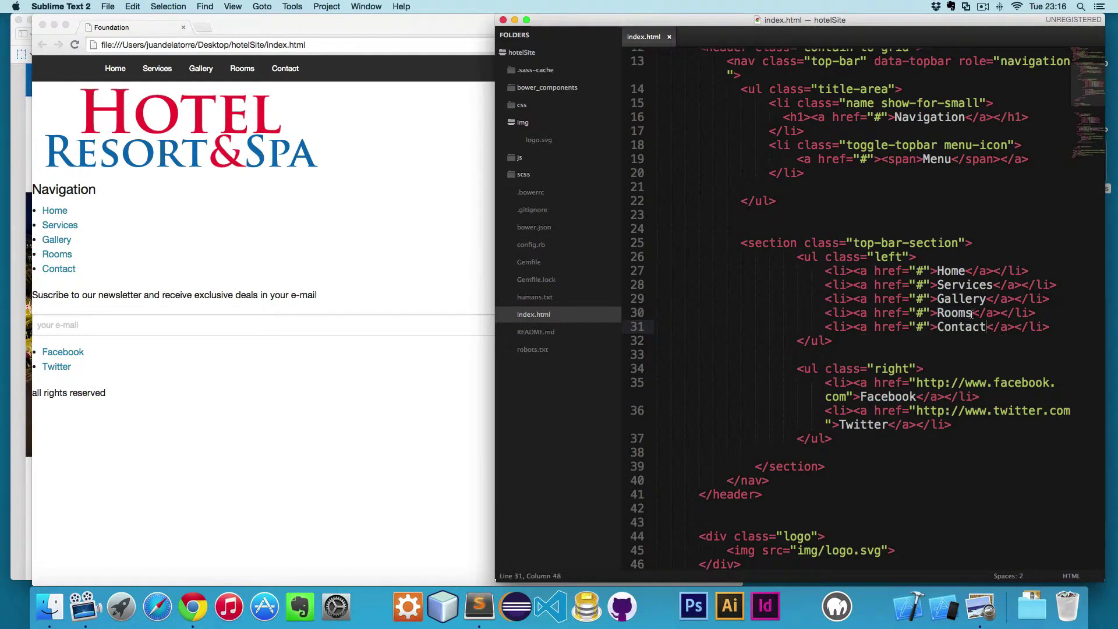
pyautogui.click(1001, 312)
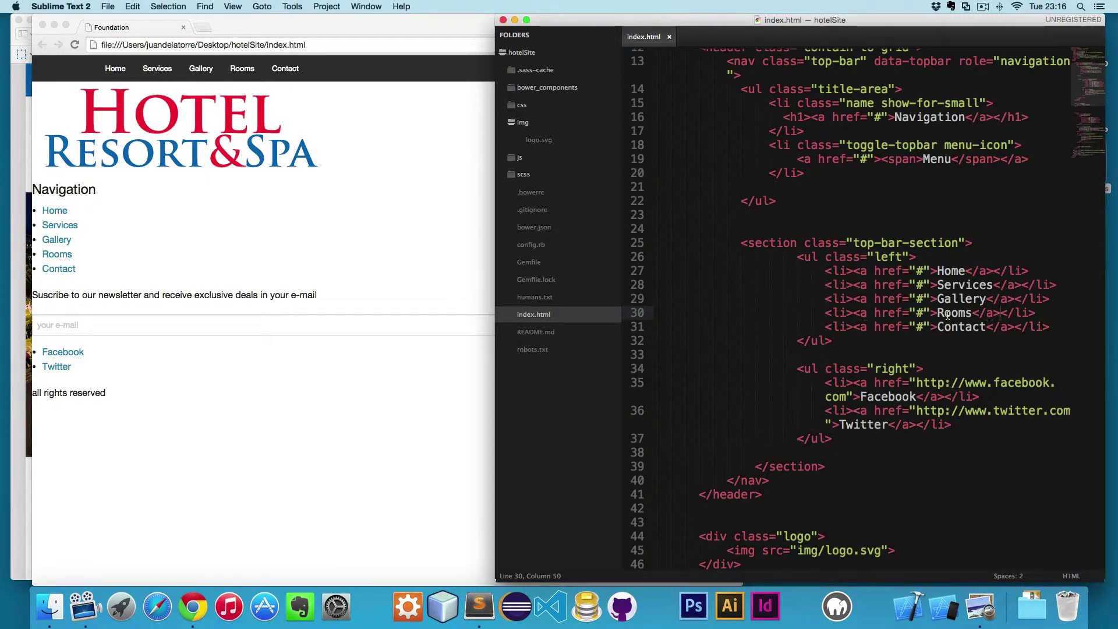
pyautogui.press('Return')
pyautogui.press('Return')
pyautogui.press('Return')
pyautogui.press('Up')
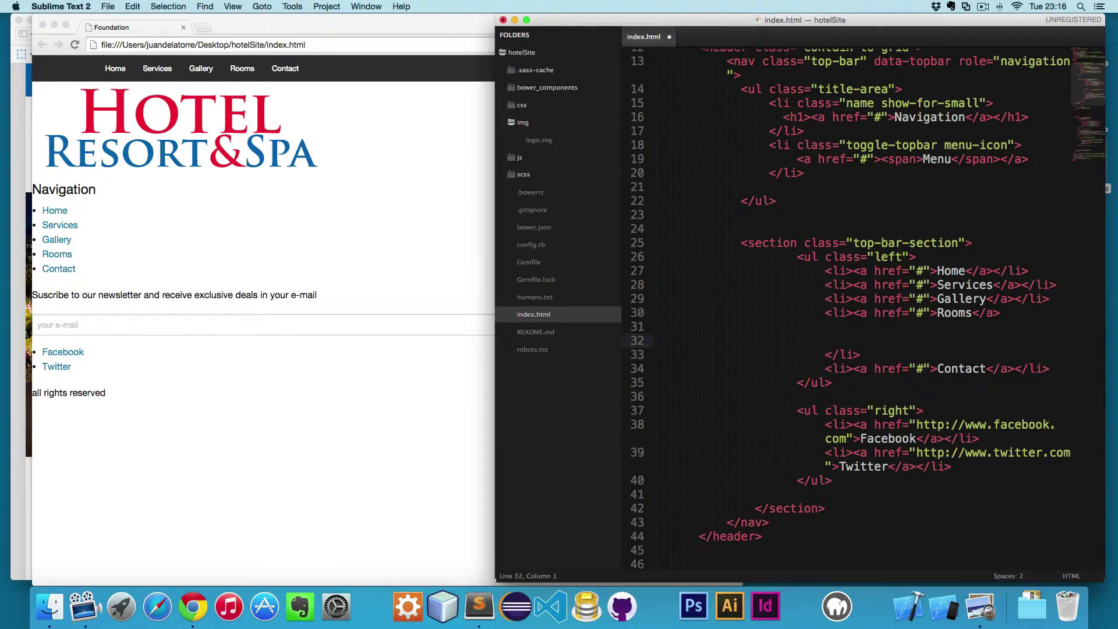
pyautogui.click(852, 313)
pyautogui.press('Return')
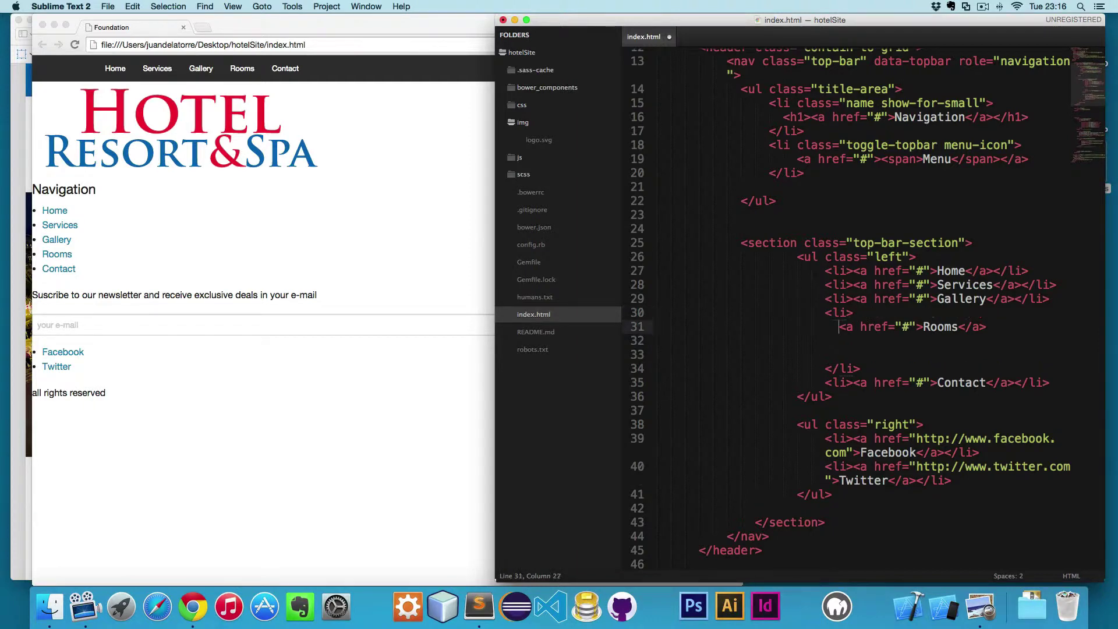
pyautogui.press('Down')
pyautogui.press('Down')
pyautogui.press('BackSpace')
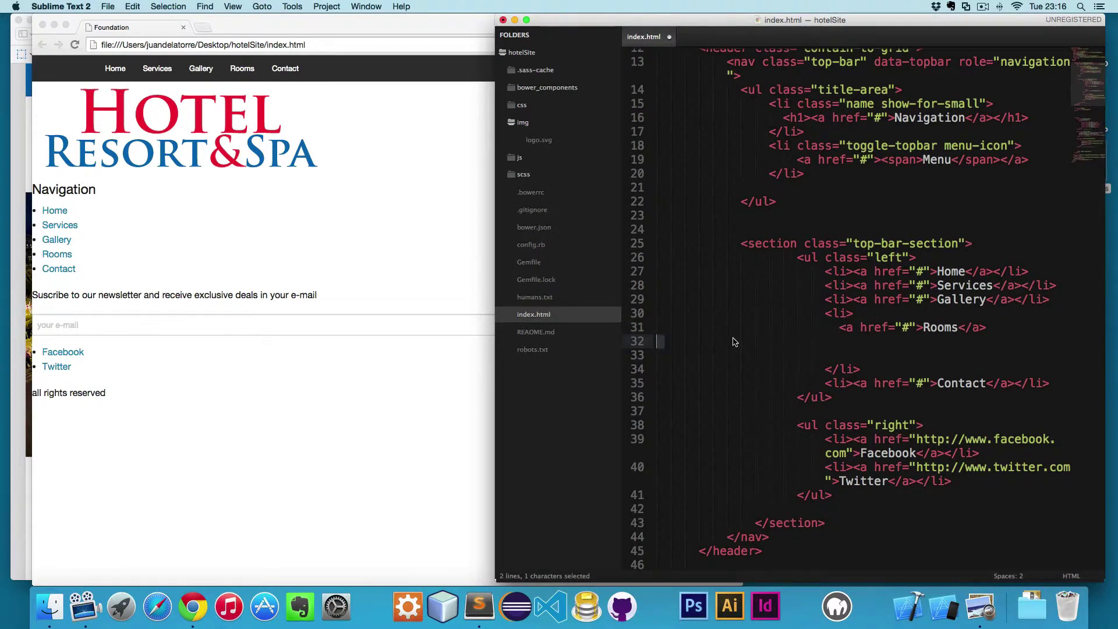
# Add class="has-dropdown" to the Rooms <li>, fix the class-name typo, and save index.html.
pyautogui.click(853, 313)
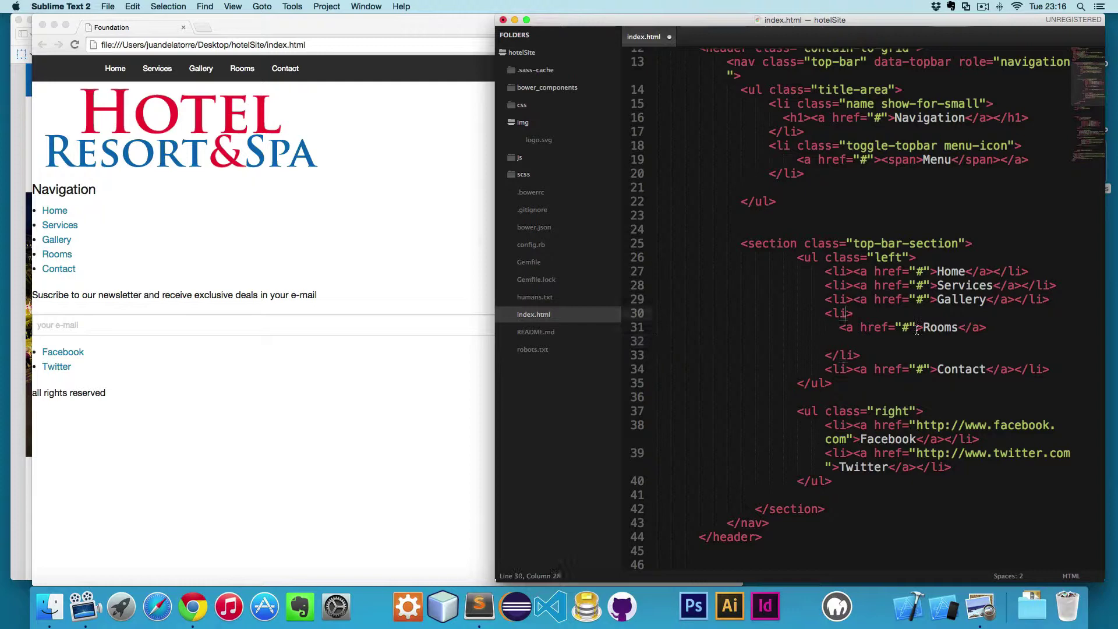
pyautogui.write('class')
pyautogui.write('="has-d')
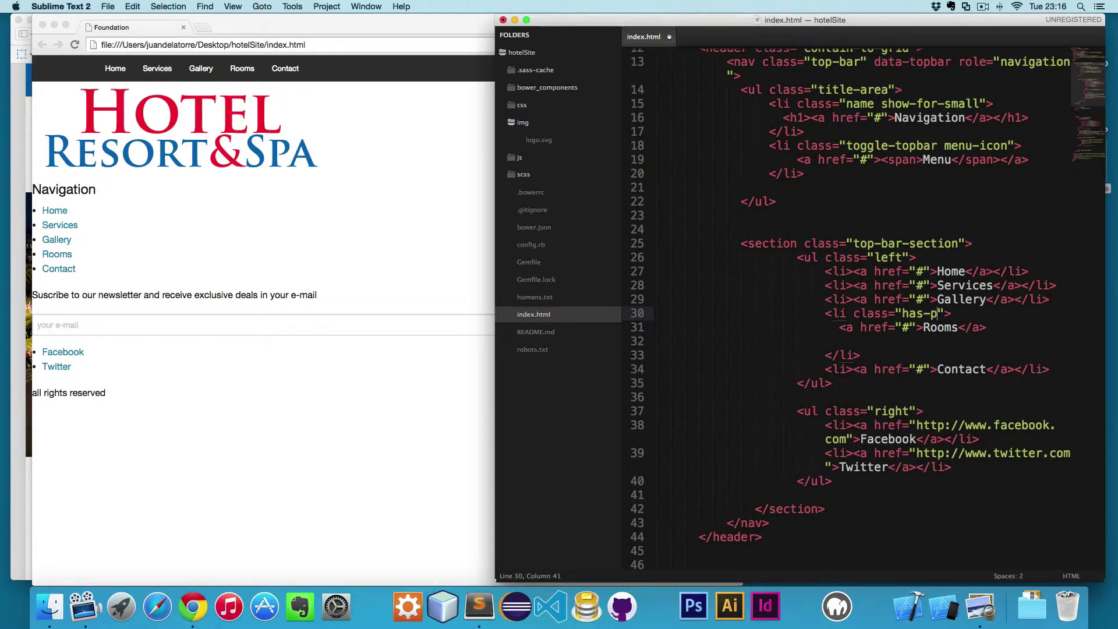
pyautogui.write('ropdw')
pyautogui.write('o')
pyautogui.write('n')
pyautogui.press('BackSpace')
pyautogui.press('BackSpace')
pyautogui.press('BackSpace')
pyautogui.write('own')
pyautogui.press('super+s')
# Reload index.html in Chrome to check the Rooms dropdown arrow, then return to the editor.
pyautogui.click(433, 318)
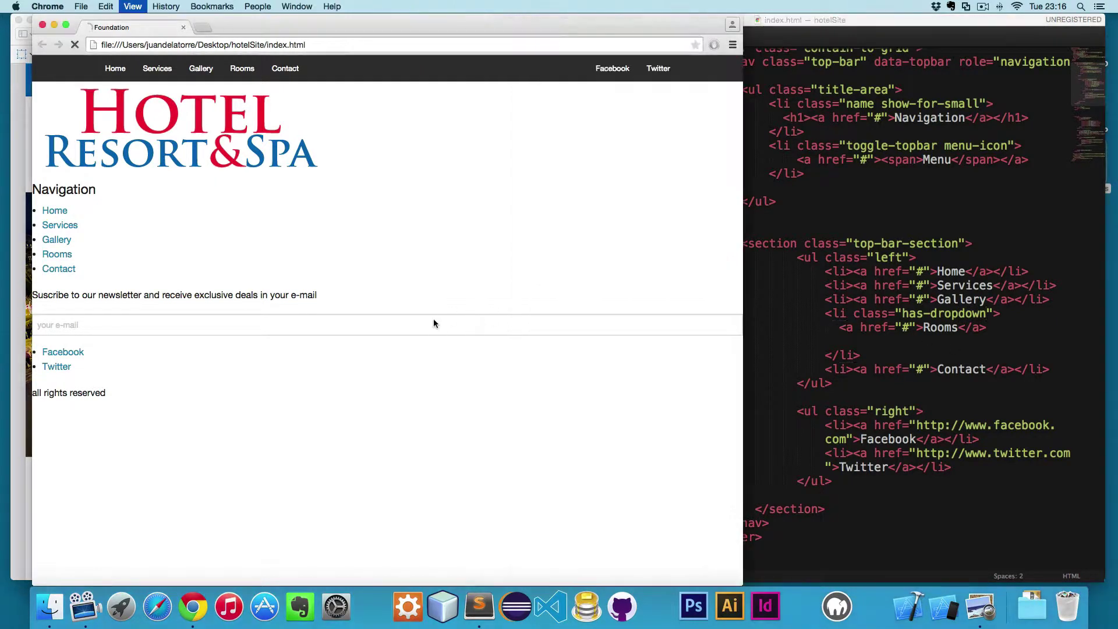
pyautogui.press('super+r')
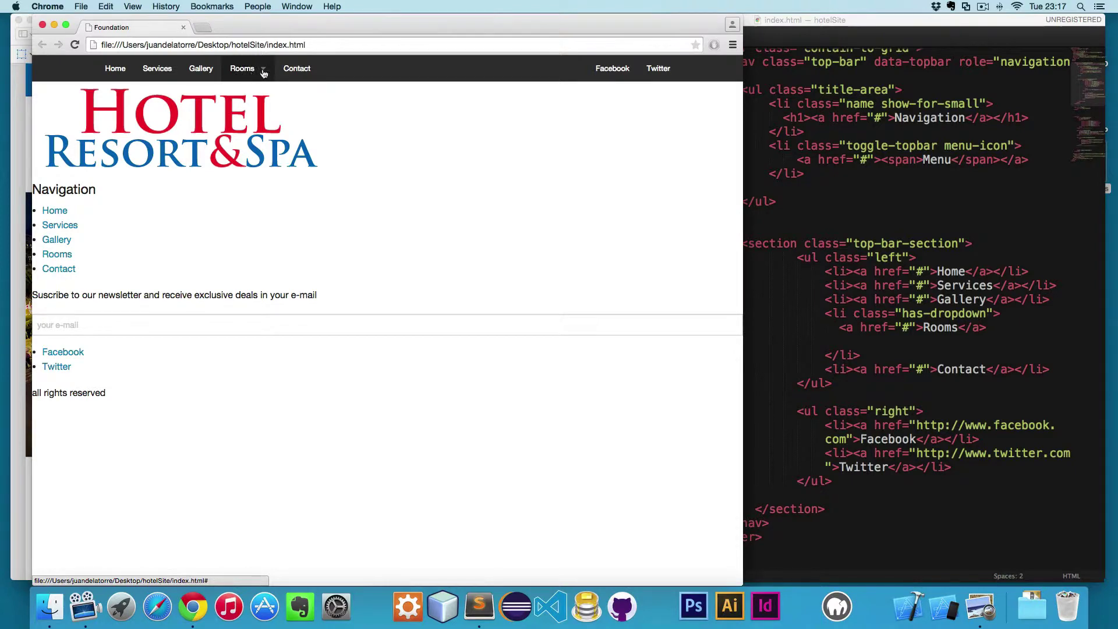
pyautogui.click(932, 344)
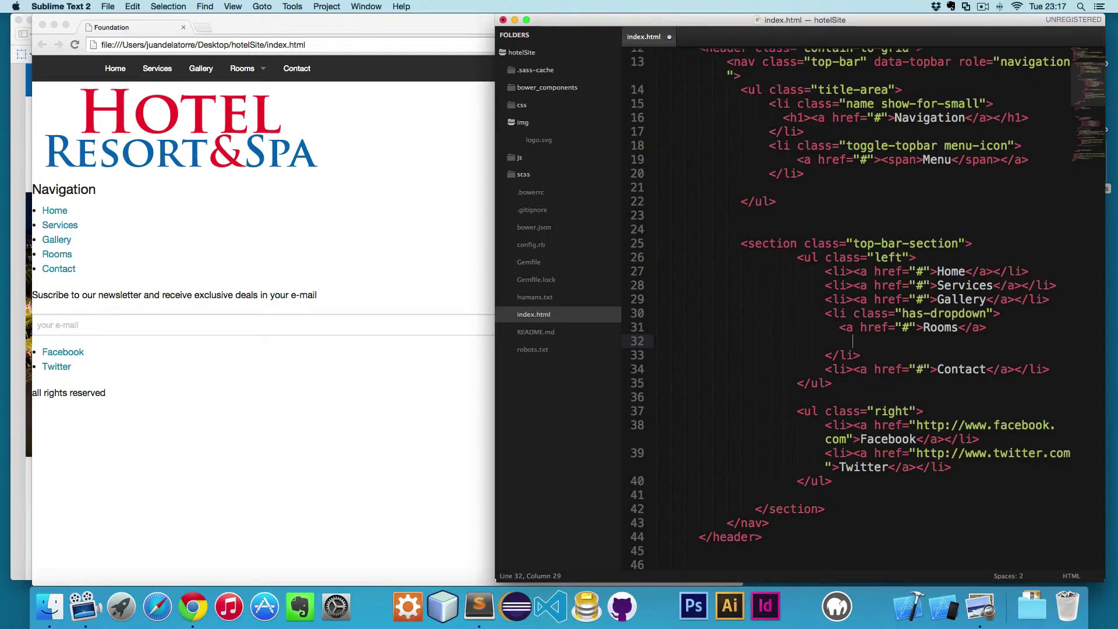
pyautogui.write('<ul>')
# Add the <li><a href="#">Room 01</a></li> item inside the Rooms submenu list.
pyautogui.press('Return')
pyautogui.press('Return')
pyautogui.write('<')
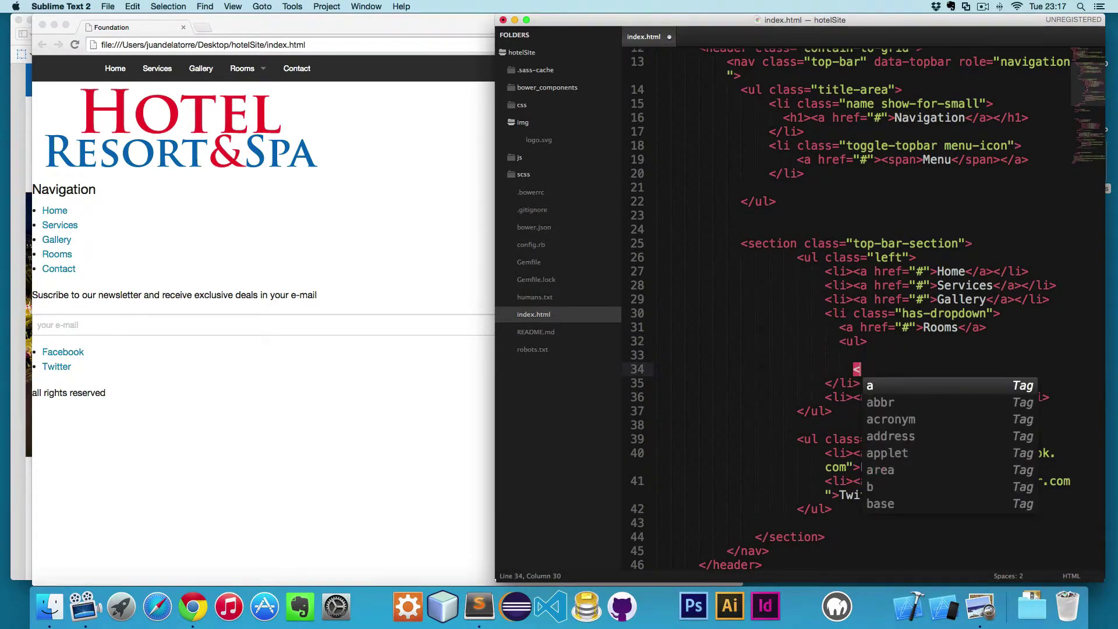
pyautogui.write('/ul>')
pyautogui.click(684, 354)
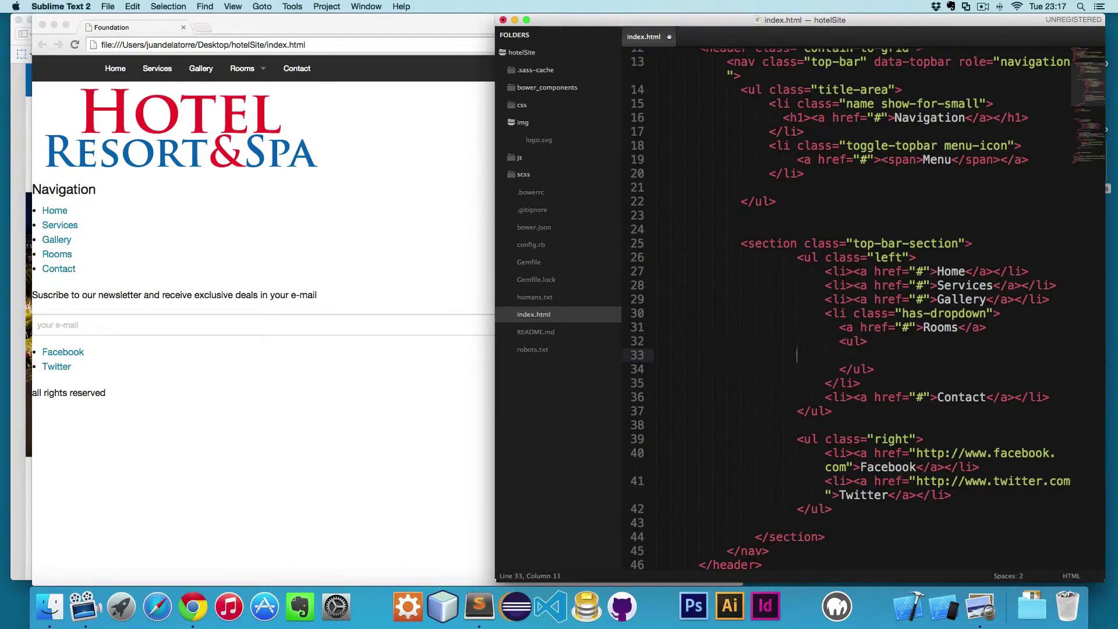
pyautogui.write('<li>')
pyautogui.write('<a')
pyautogui.write(' href')
pyautogui.write('"')
pyautogui.press('BackSpace')
pyautogui.press('BackSpace')
pyautogui.write('="#')
pyautogui.write('"></a></')
pyautogui.write('li>')
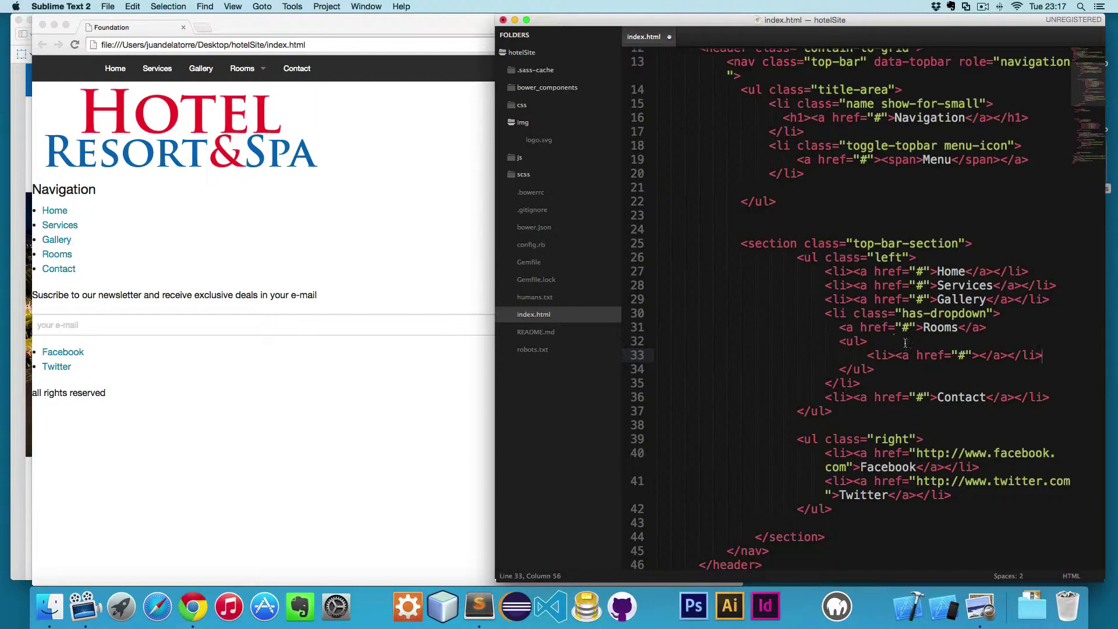
pyautogui.press('Left')
pyautogui.press('Left')
pyautogui.press('Left')
pyautogui.write('Roo')
pyautogui.write('m 01')
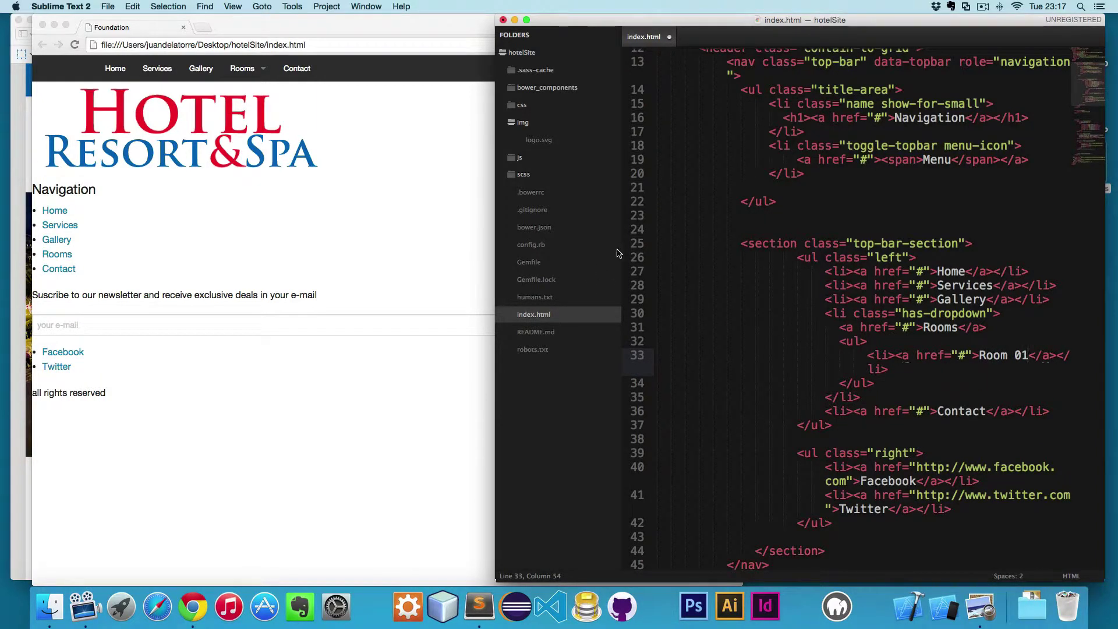
# Select and copy the Room 01 list item line.
pyautogui.moveTo(617, 253); pyautogui.dragTo(577, 253)
pyautogui.click(884, 341)
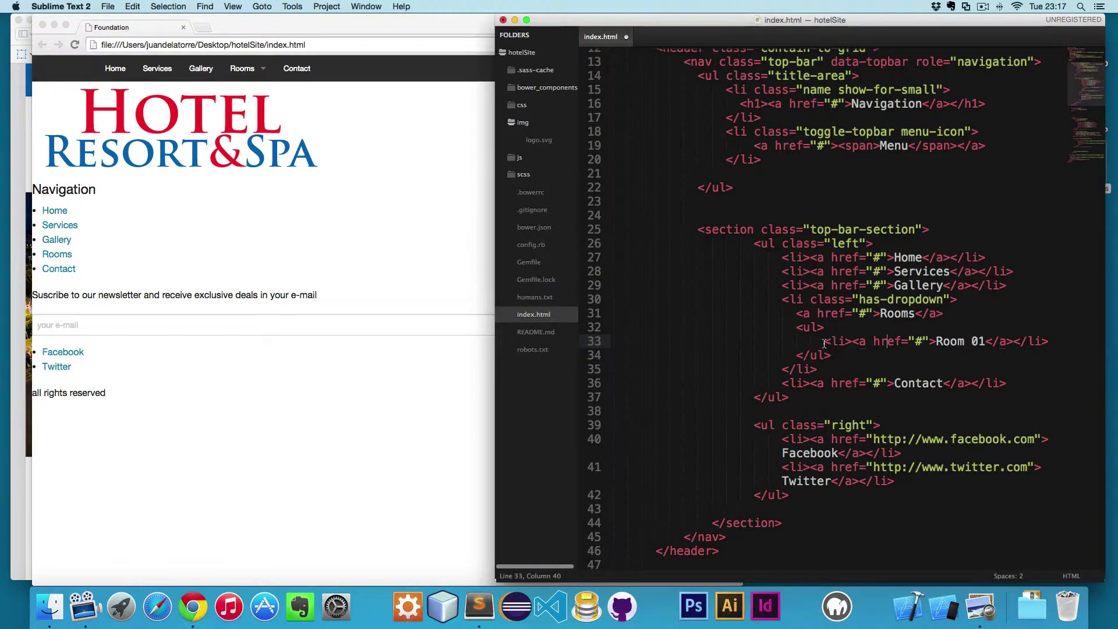
pyautogui.moveTo(824, 342)
pyautogui.mouseDown()
pyautogui.moveTo(1055, 342)
pyautogui.moveTo(824, 341)
pyautogui.mouseUp()
pyautogui.press('super+c')
pyautogui.press('super+c')
# Paste five copies of the Room 01 item on new lines below it.
pyautogui.click(1058, 344)
pyautogui.press('Return')
pyautogui.press('super+v')
pyautogui.press('Return')
pyautogui.press('super+v')
pyautogui.press('Return')
pyautogui.press('super+v')
pyautogui.press('Return')
pyautogui.press('super+v')
pyautogui.press('Return')
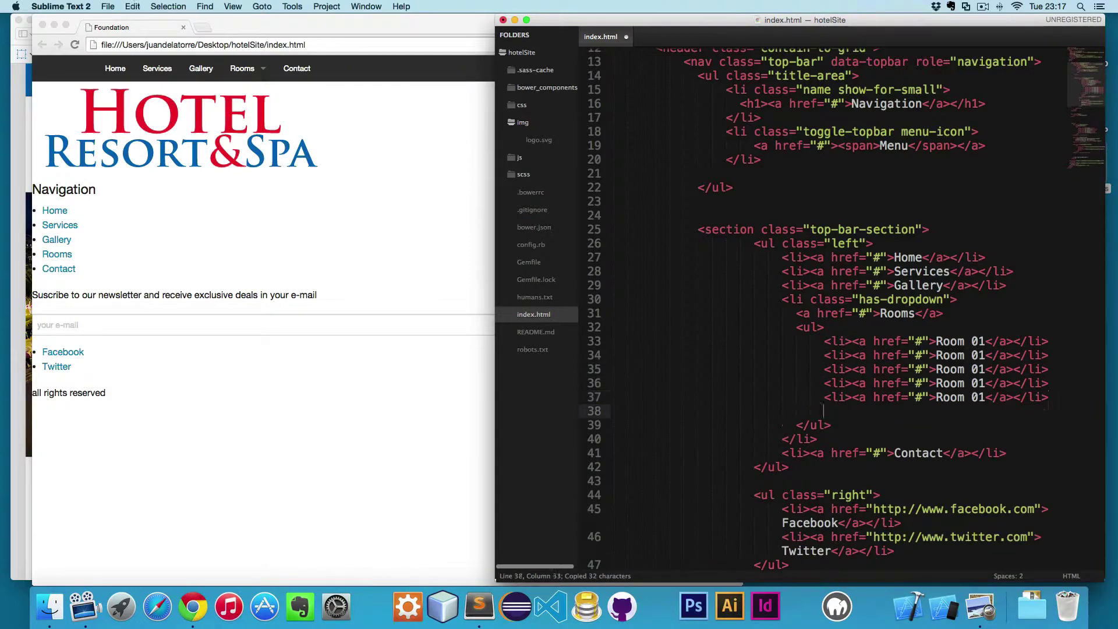
pyautogui.press('super+v')
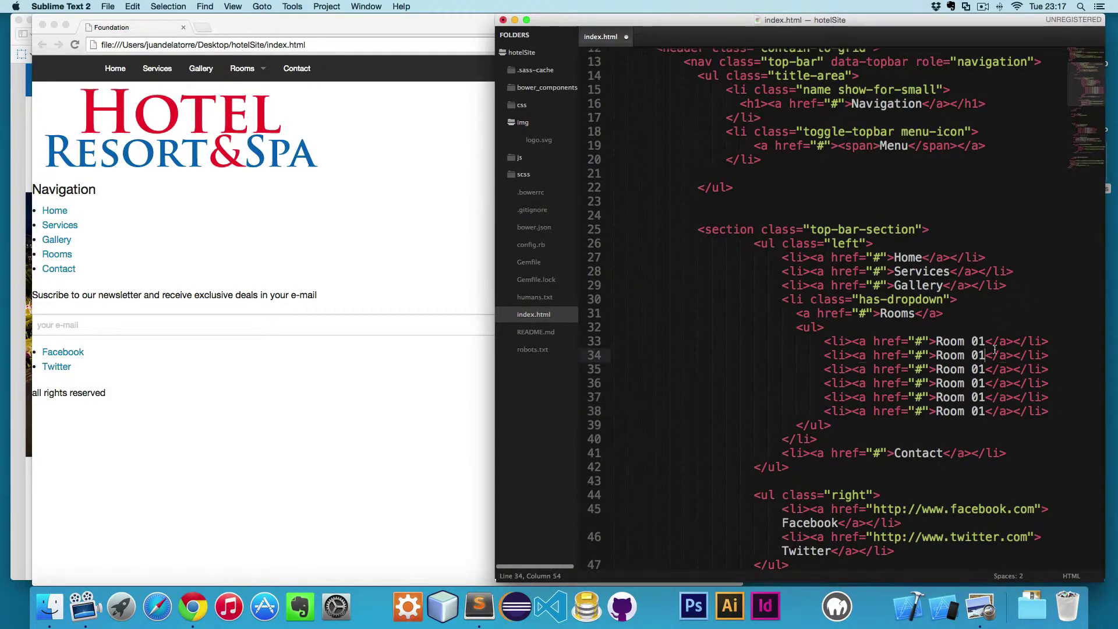
# Renumber the copies Room 02 through Room 06 and save index.html.
pyautogui.press('Down')
pyautogui.press('BackSpace')
pyautogui.write('3')
pyautogui.press('Down')
pyautogui.press('BackSpace')
pyautogui.write('4')
pyautogui.press('Down')
pyautogui.press('BackSpace')
pyautogui.write('5')
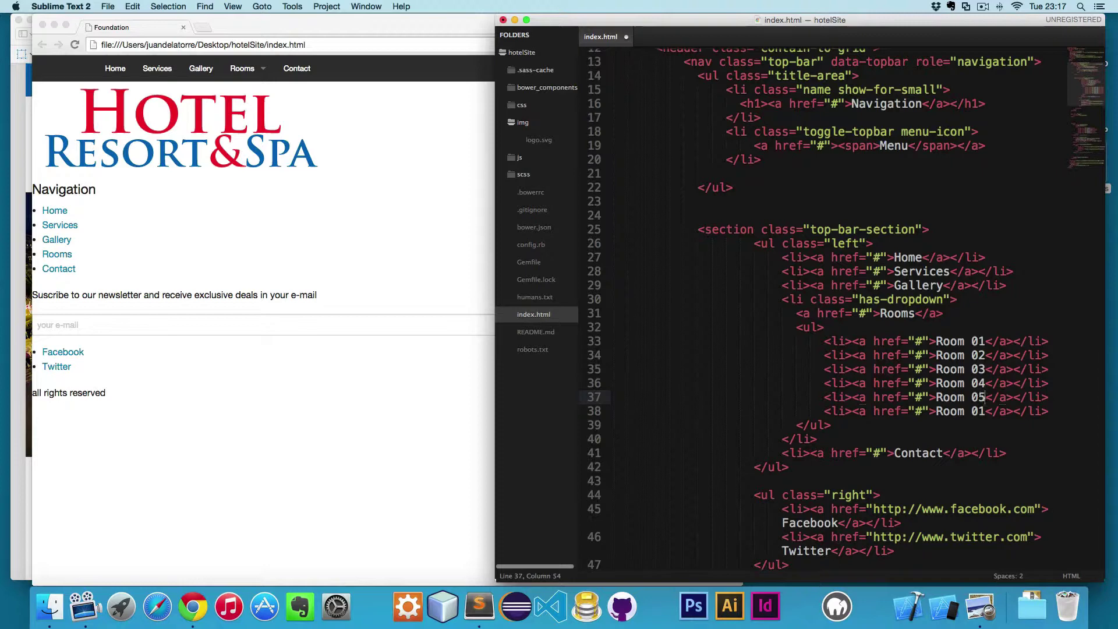
pyautogui.press('Down')
pyautogui.press('BackSpace')
pyautogui.write('6')
pyautogui.press('super+s')
# Reload the page in Chrome to preview the six rooms under Rooms.
pyautogui.click(852, 329)
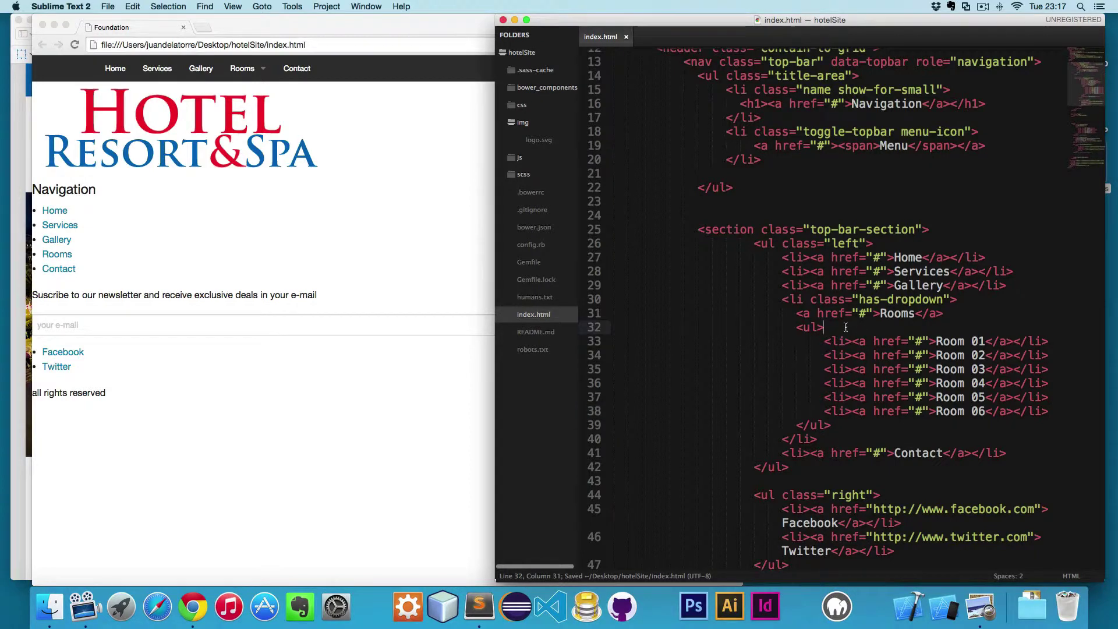
pyautogui.click(424, 217)
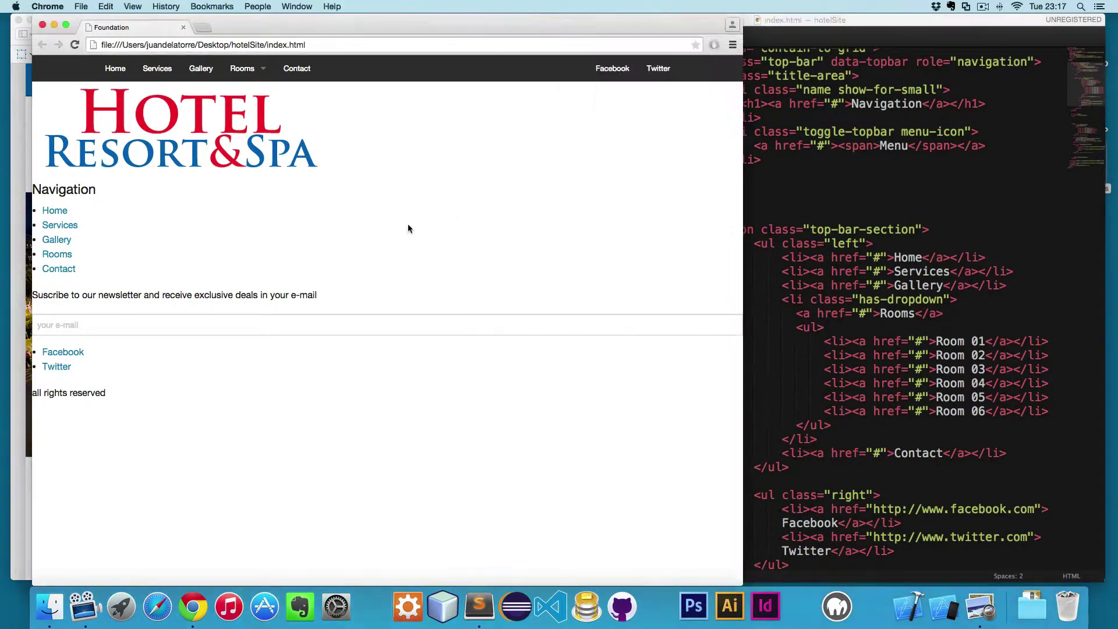
pyautogui.press('super+r')
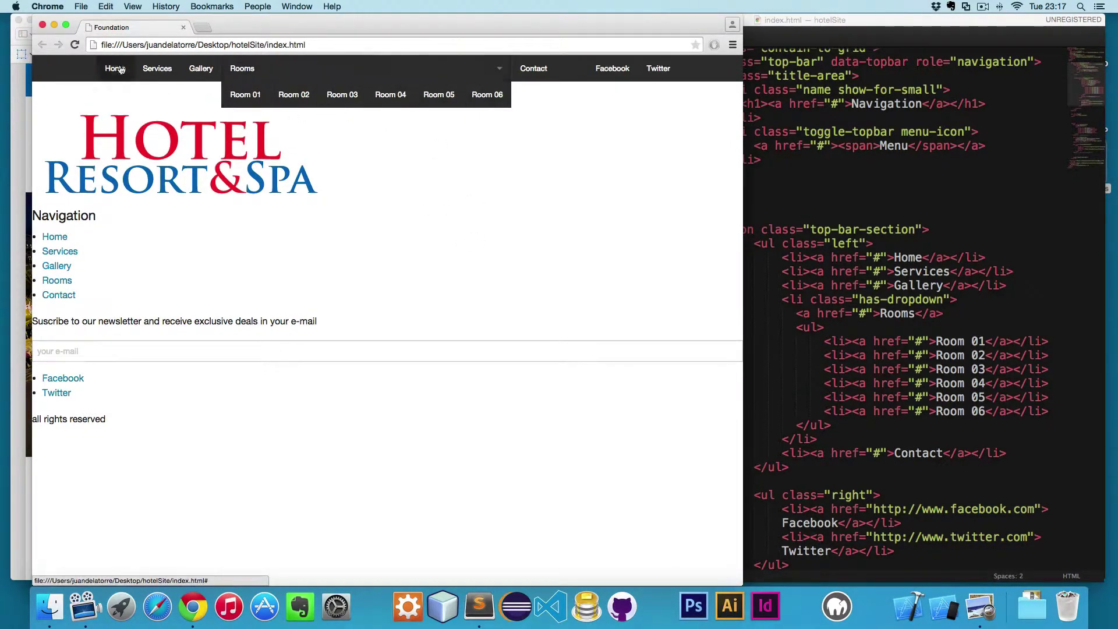
pyautogui.click(826, 325)
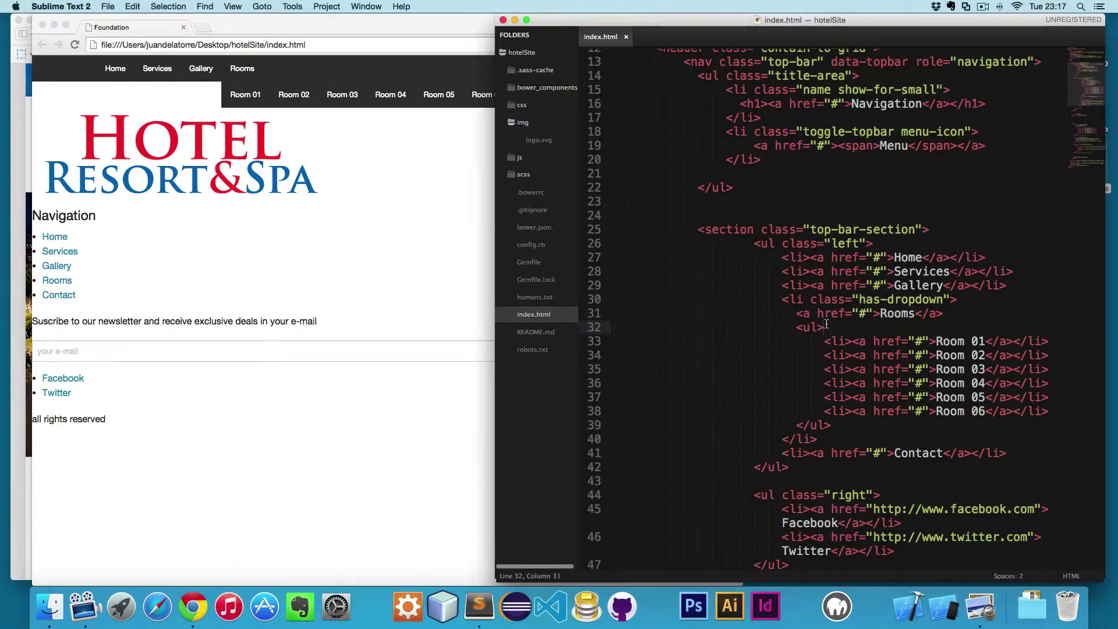
pyautogui.write('cla')
pyautogui.write('ss="dropdown')
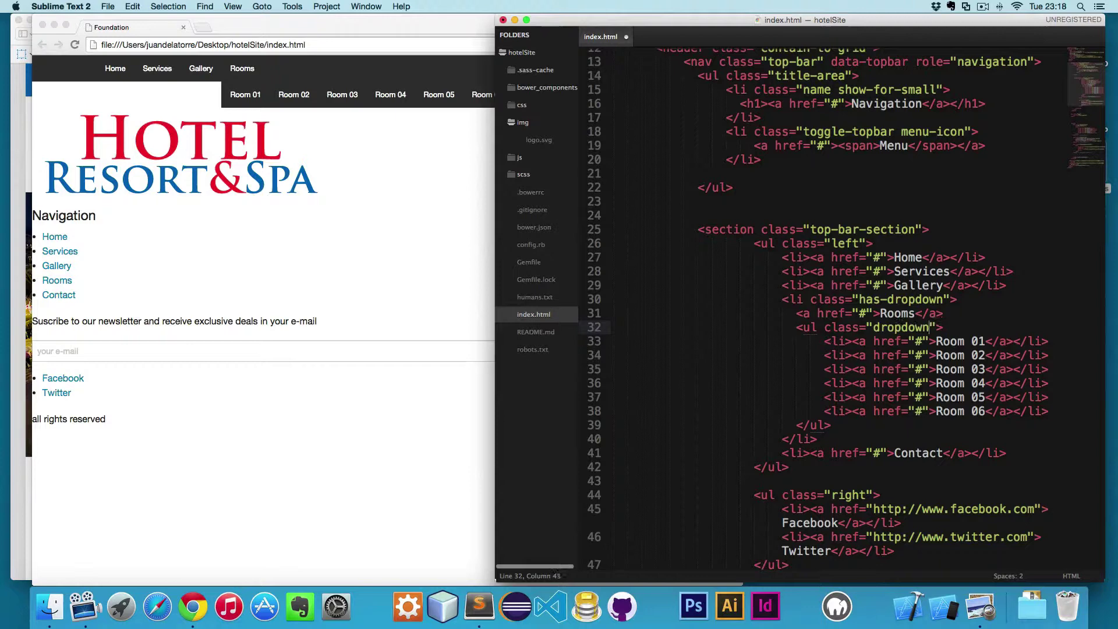
# Save the nested list's dropdown class and reload the page in Chrome.
pyautogui.press('super+s')
pyautogui.press('super+Tab')
pyautogui.press('super+r')
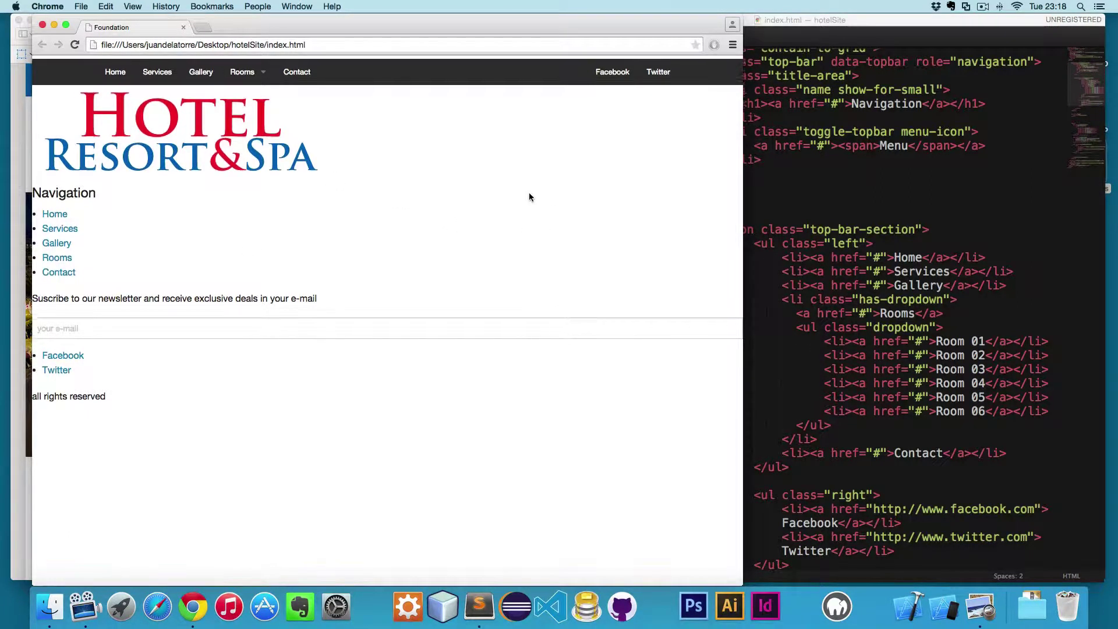
pyautogui.moveTo(742, 181); pyautogui.dragTo(271, 206)
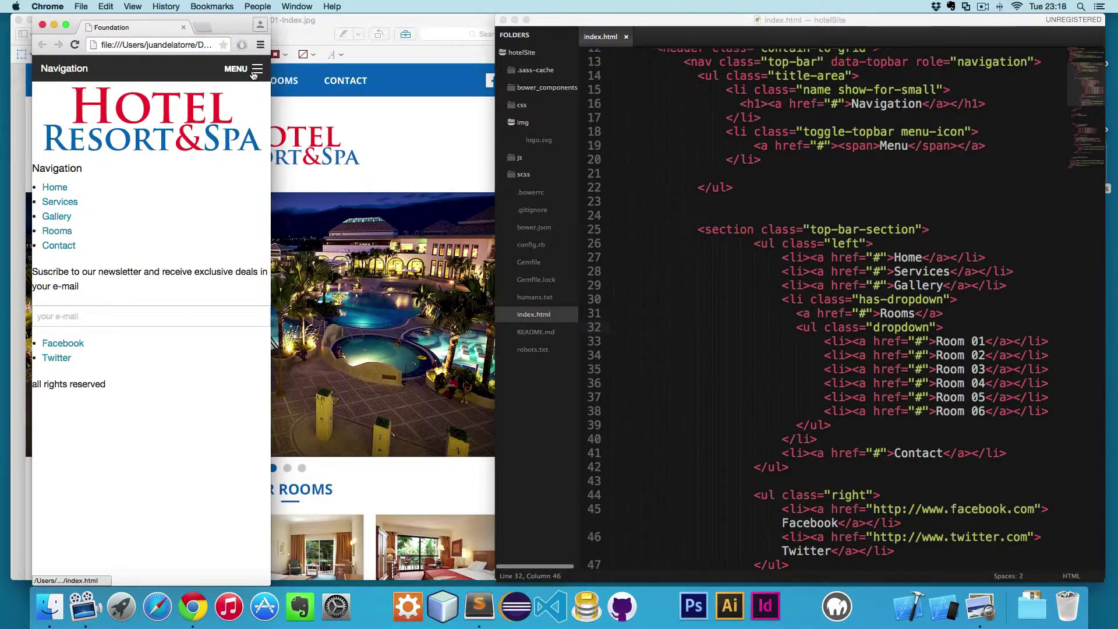
pyautogui.click(256, 70)
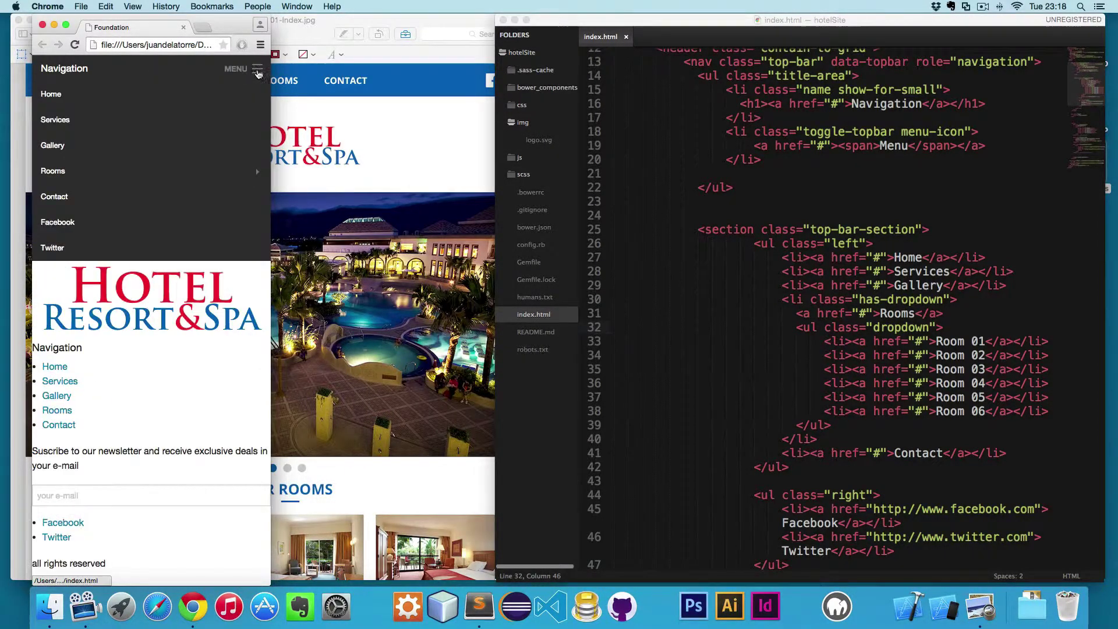
pyautogui.click(110, 176)
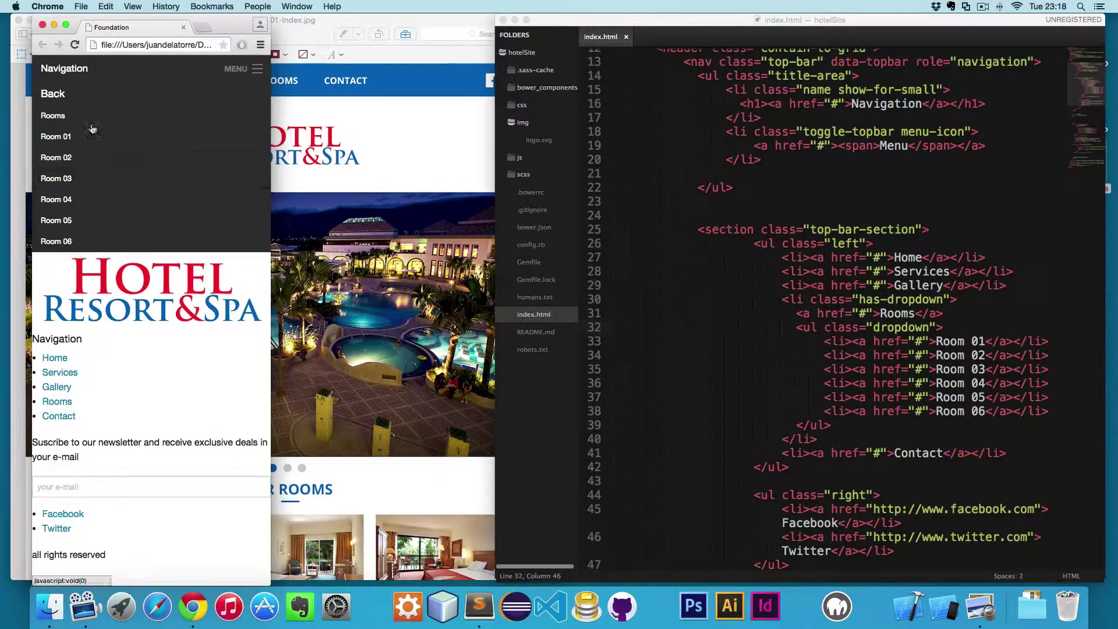
pyautogui.click(61, 98)
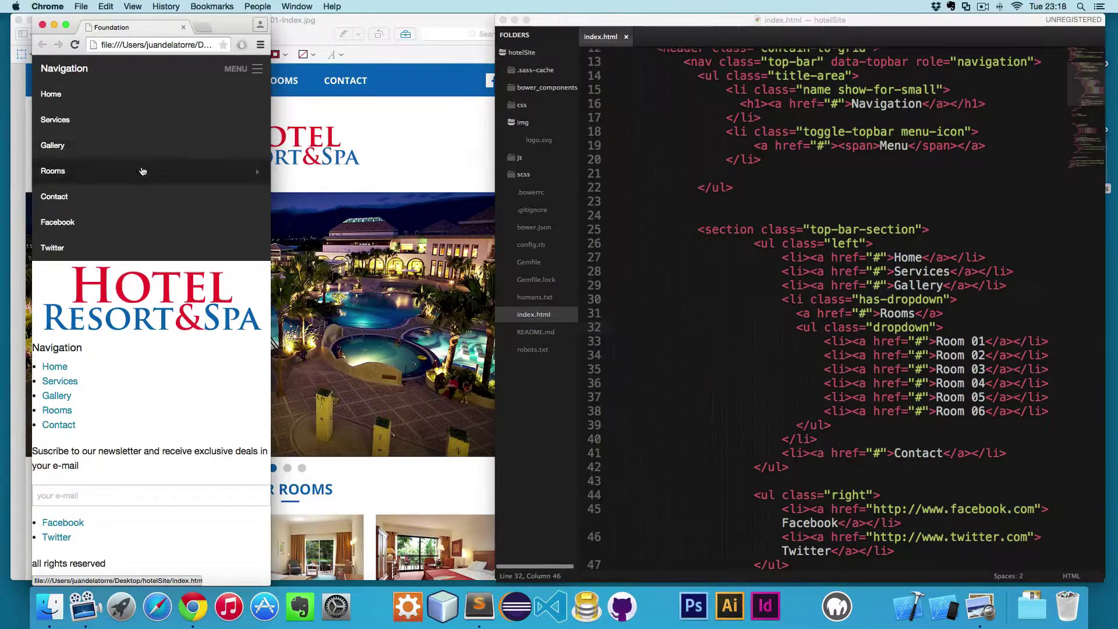
pyautogui.click(141, 173)
pyautogui.click(65, 97)
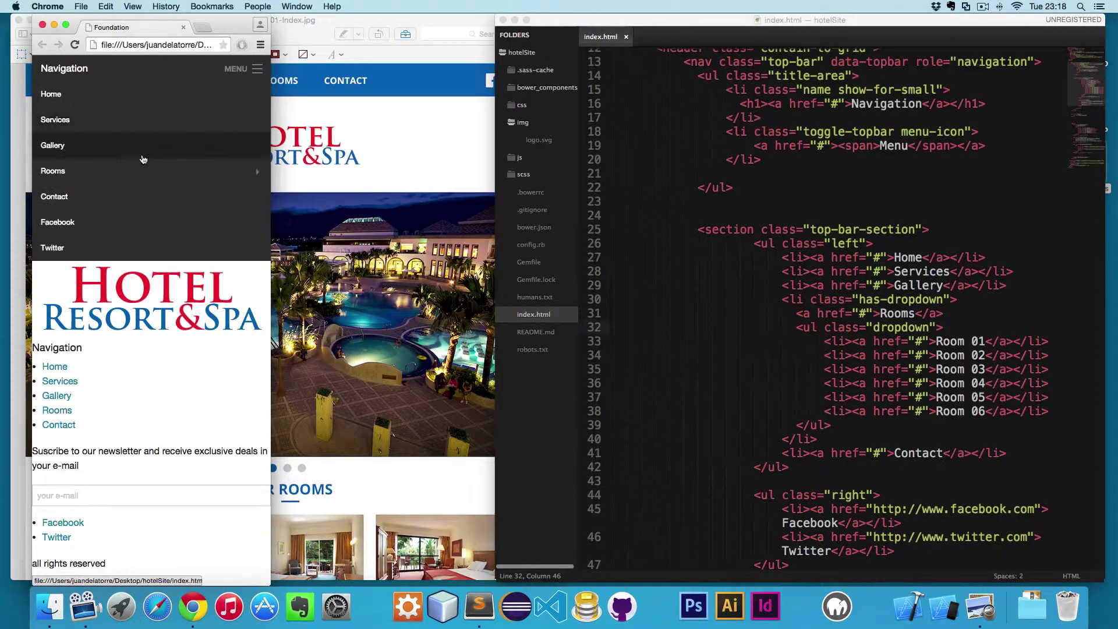
pyautogui.click(145, 170)
pyautogui.click(65, 24)
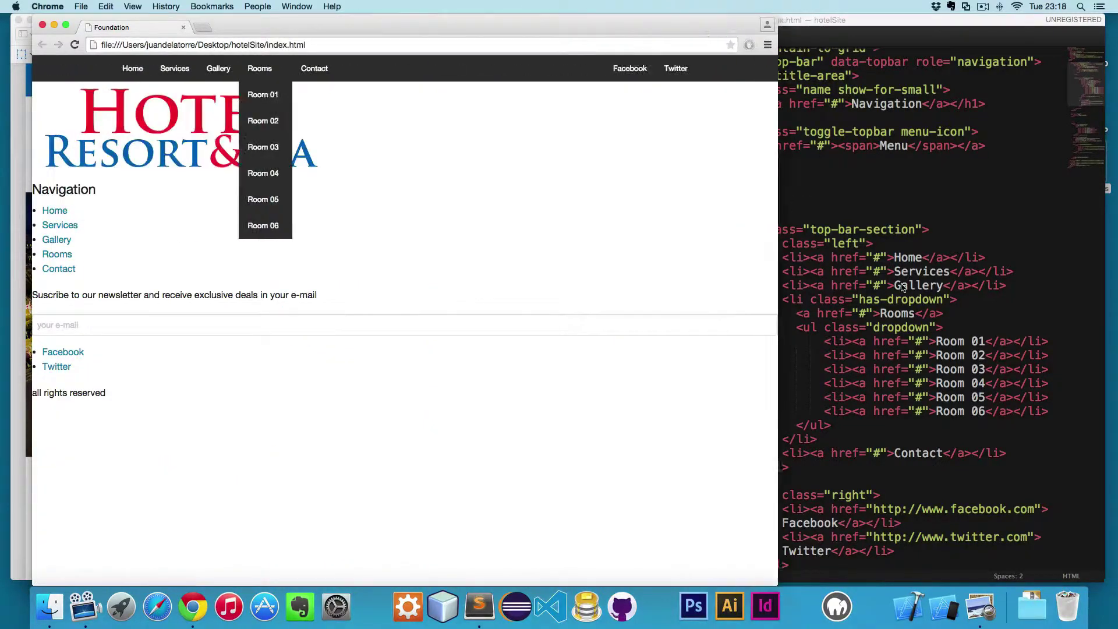
pyautogui.click(861, 294)
# Review the dropdown markup on lines 32–39, then reload the page in Chrome.
pyautogui.moveTo(789, 328); pyautogui.dragTo(921, 424)
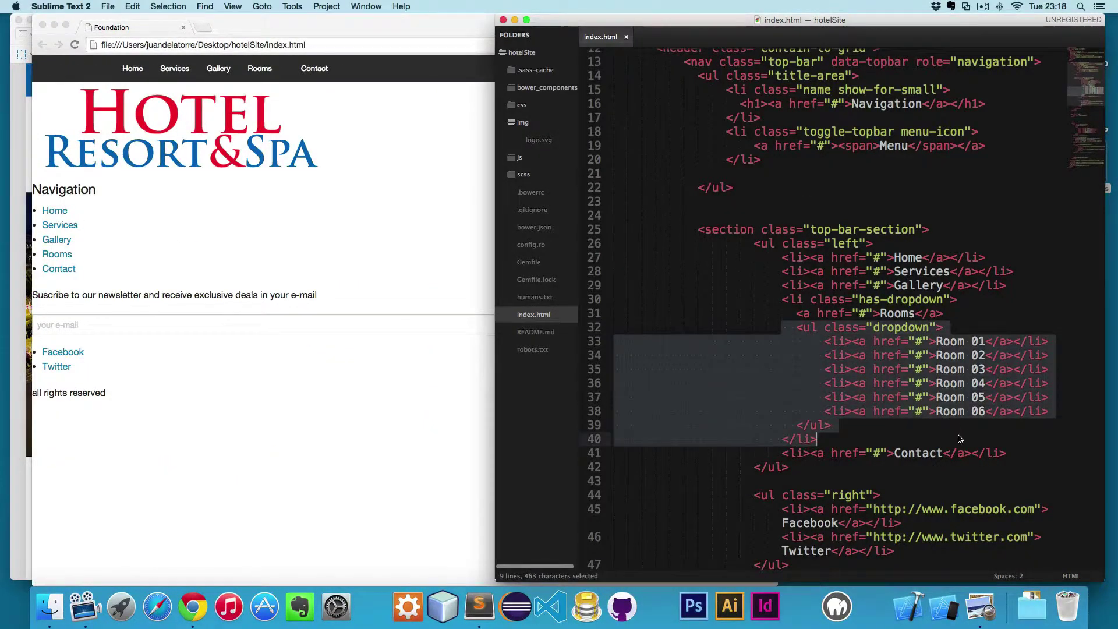
pyautogui.click(909, 422)
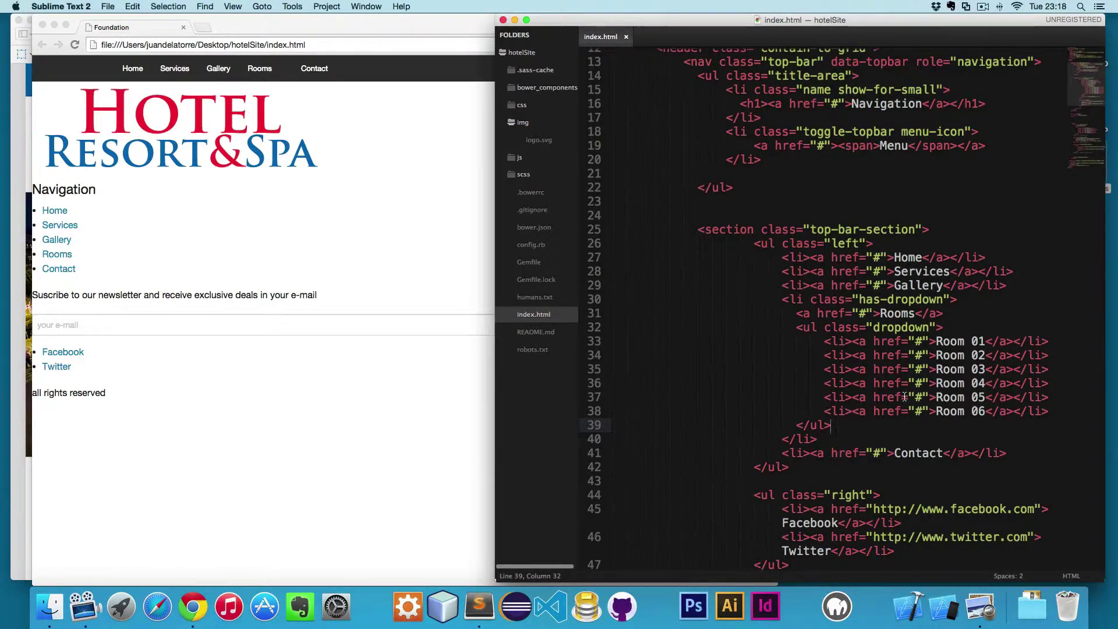
pyautogui.scroll(-5, 915, 412)
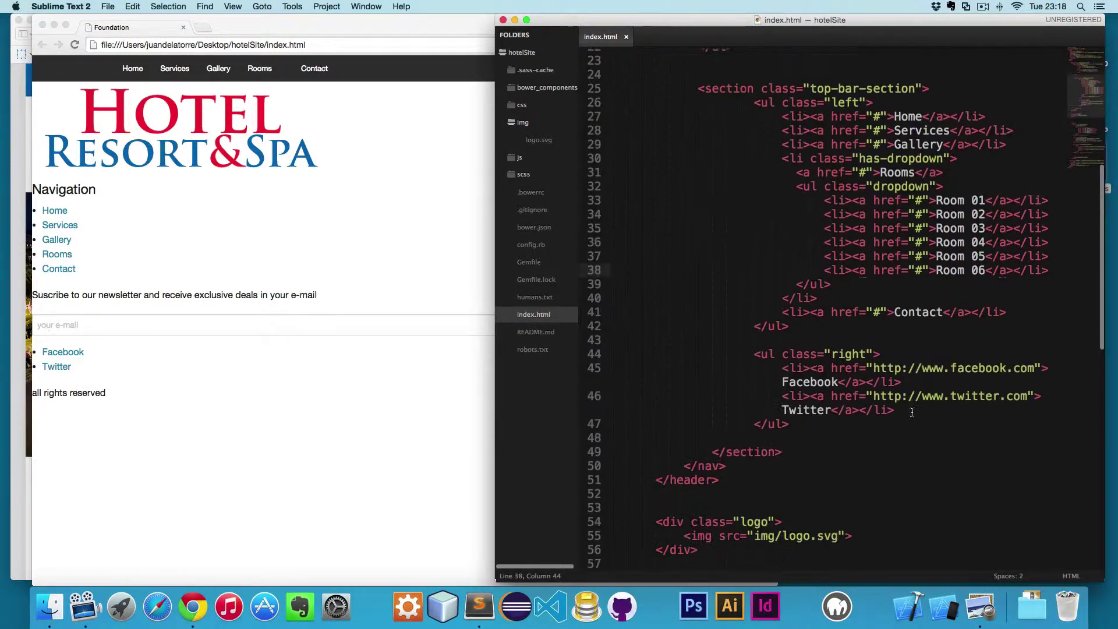
pyautogui.click(282, 281)
pyautogui.press('super+r')
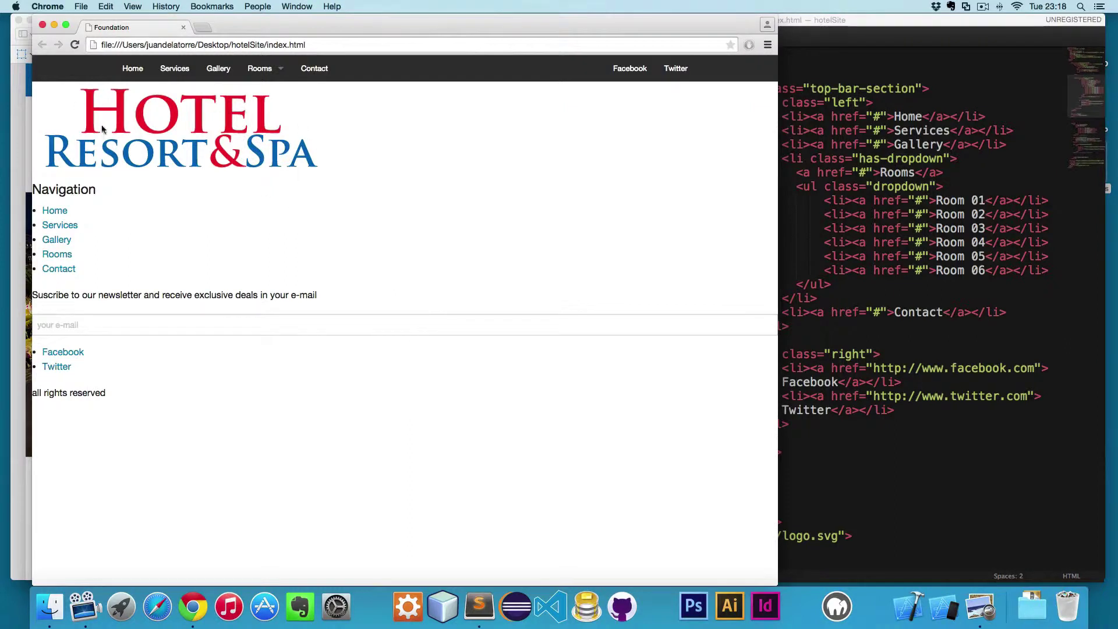